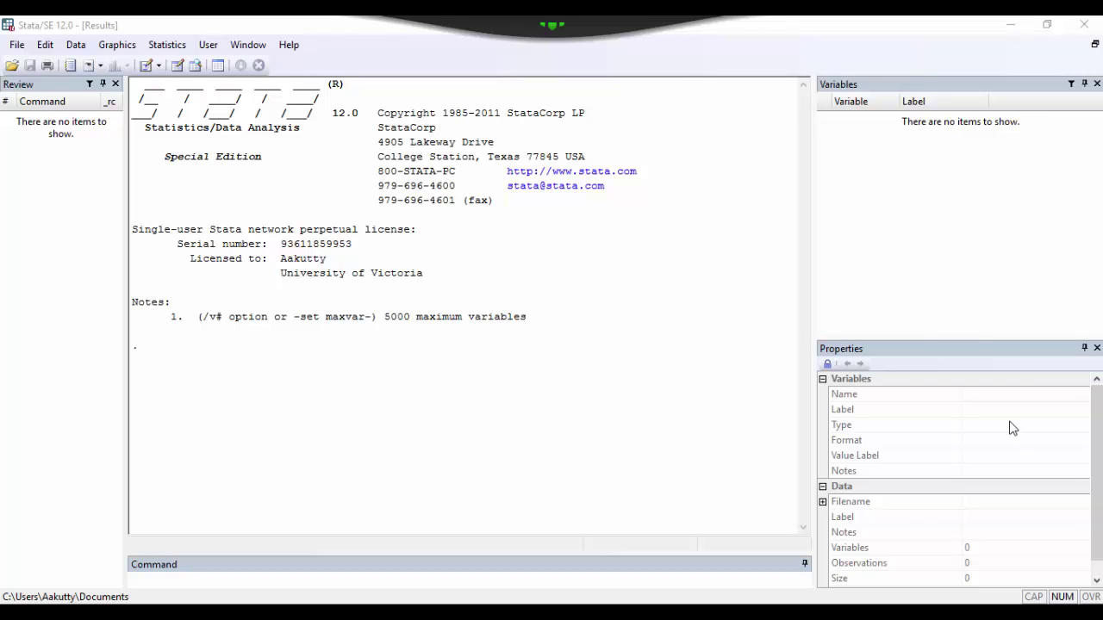
# Widen the Variables and Properties panels and make the Command entry area taller
pyautogui.click(814, 260)
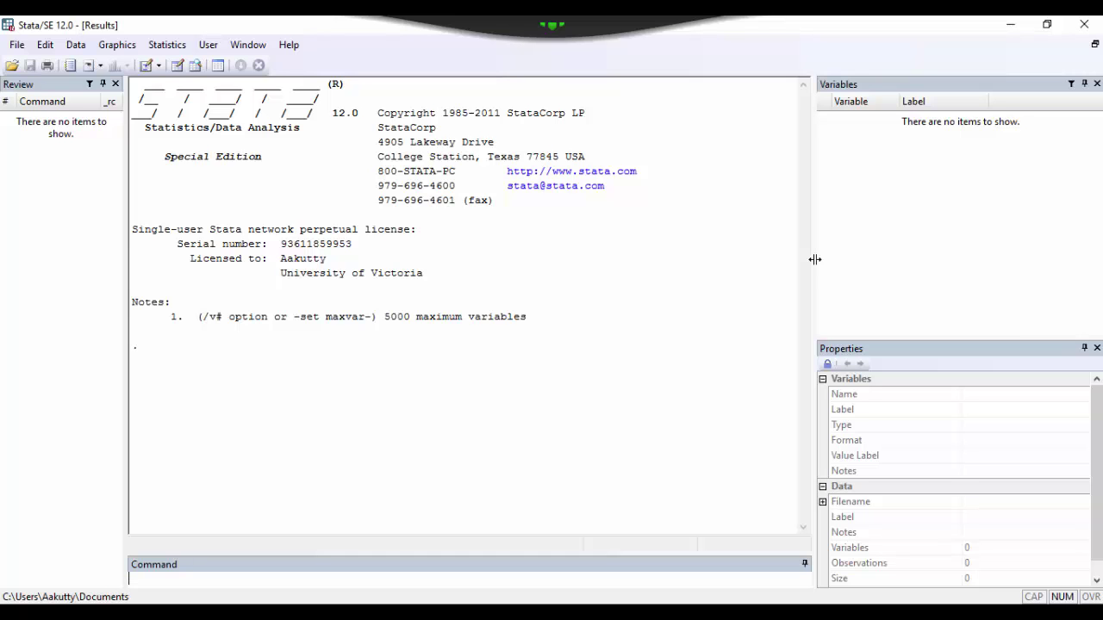
pyautogui.moveTo(816, 259); pyautogui.dragTo(770, 342)
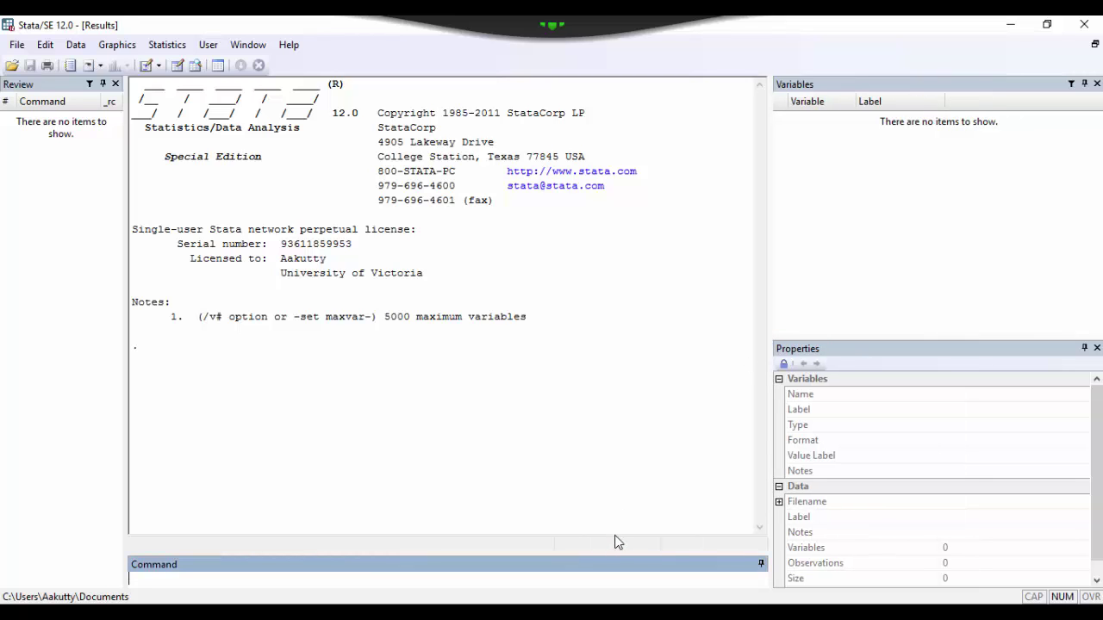
pyautogui.moveTo(612, 552); pyautogui.dragTo(636, 457)
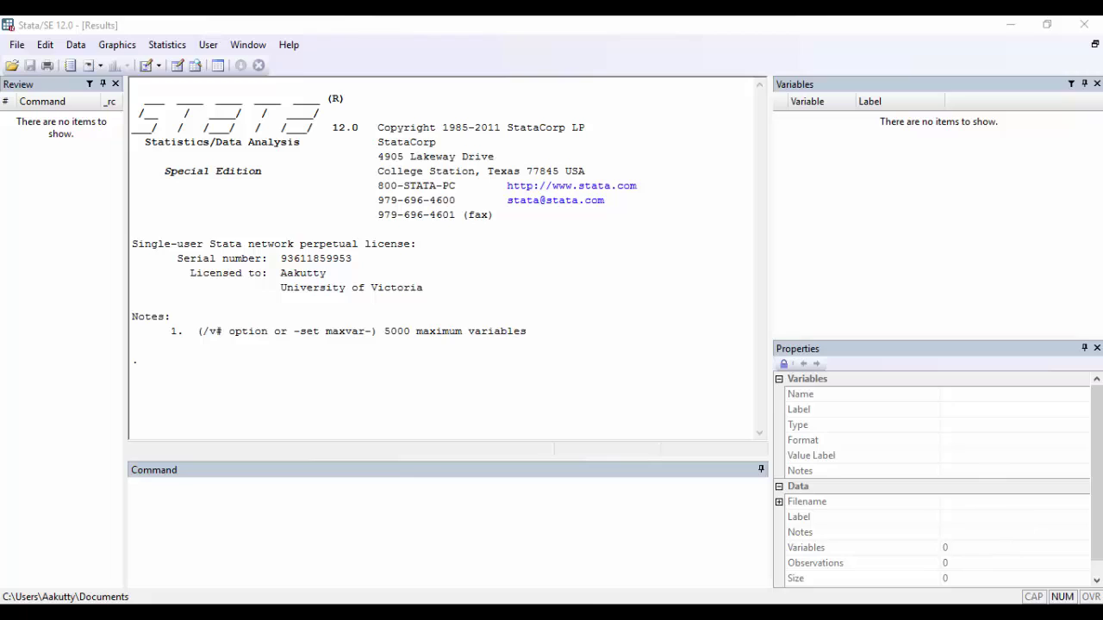
# Load salary.dta with a use command followed by the pasted file path
pyautogui.click(395, 488)
pyautogui.write('use')
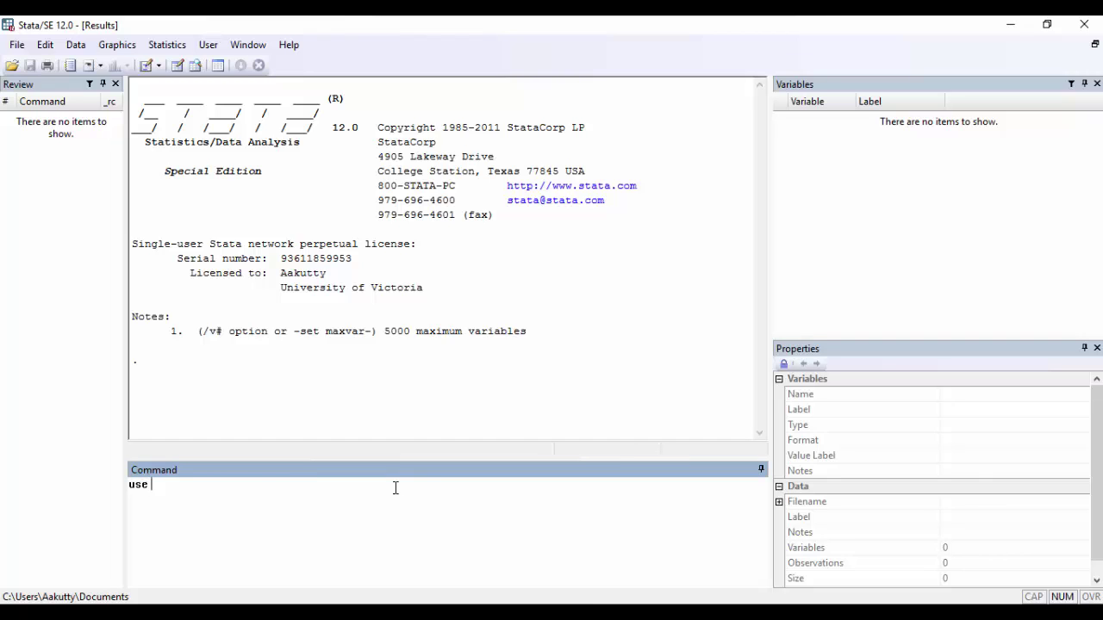
pyautogui.write('"C:\\Users\\Aakutty\\Desktop\\Udacity\\Data\\salary.dta"')
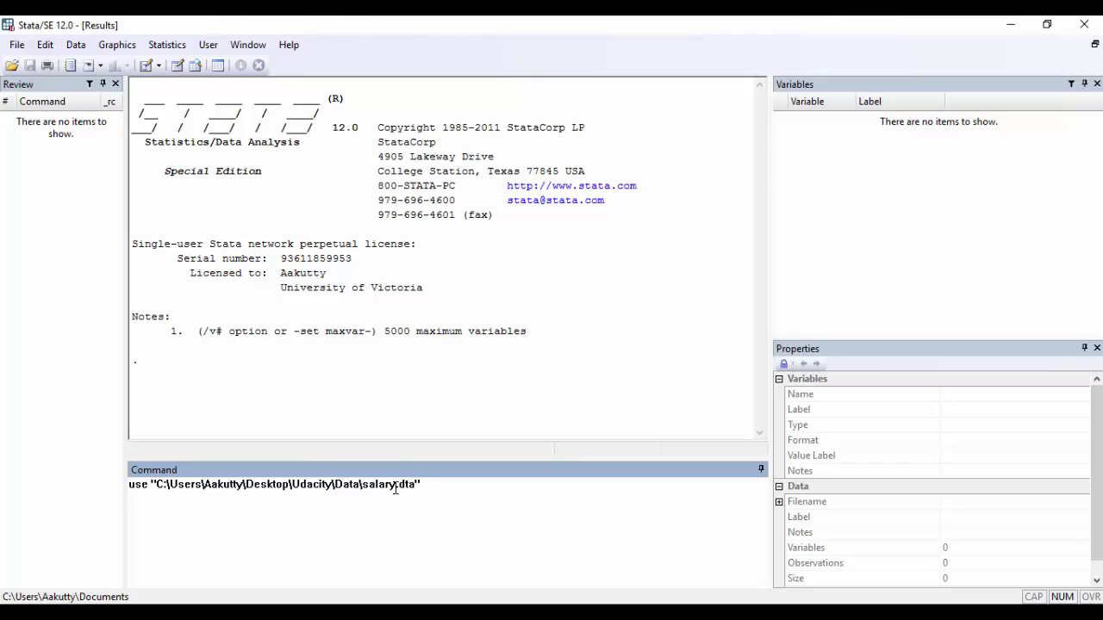
pyautogui.press('Return')
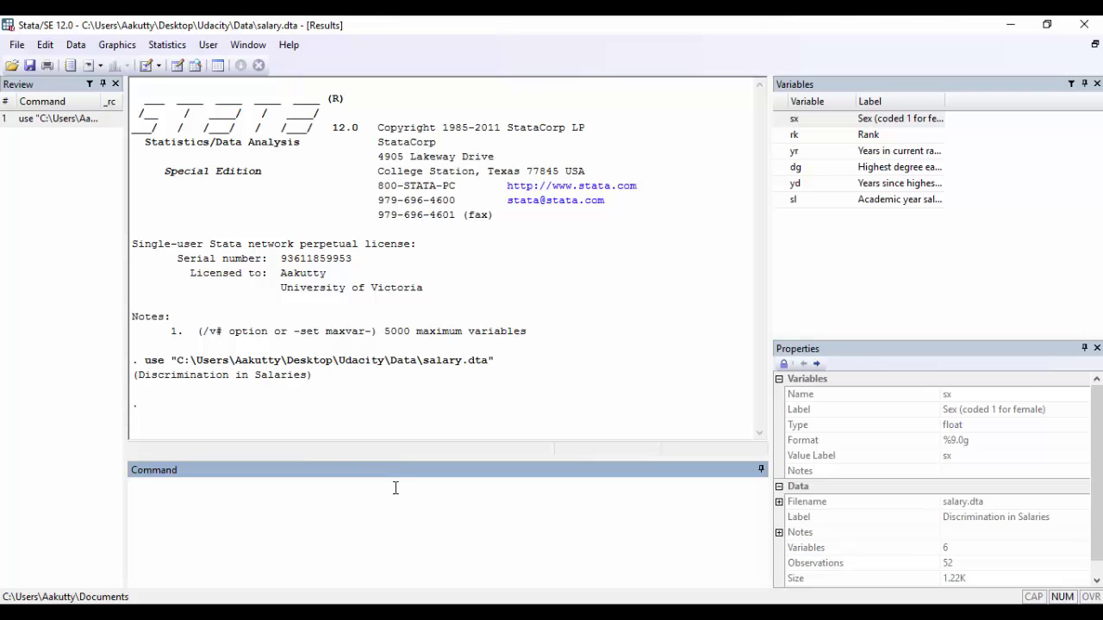
pyautogui.click(13, 47)
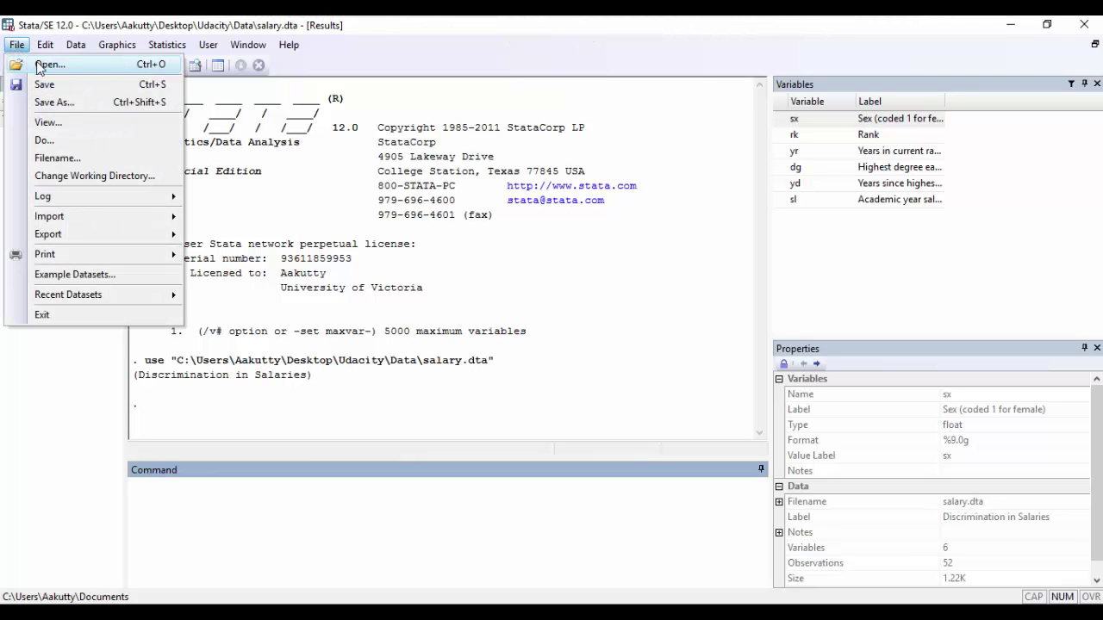
pyautogui.click(37, 65)
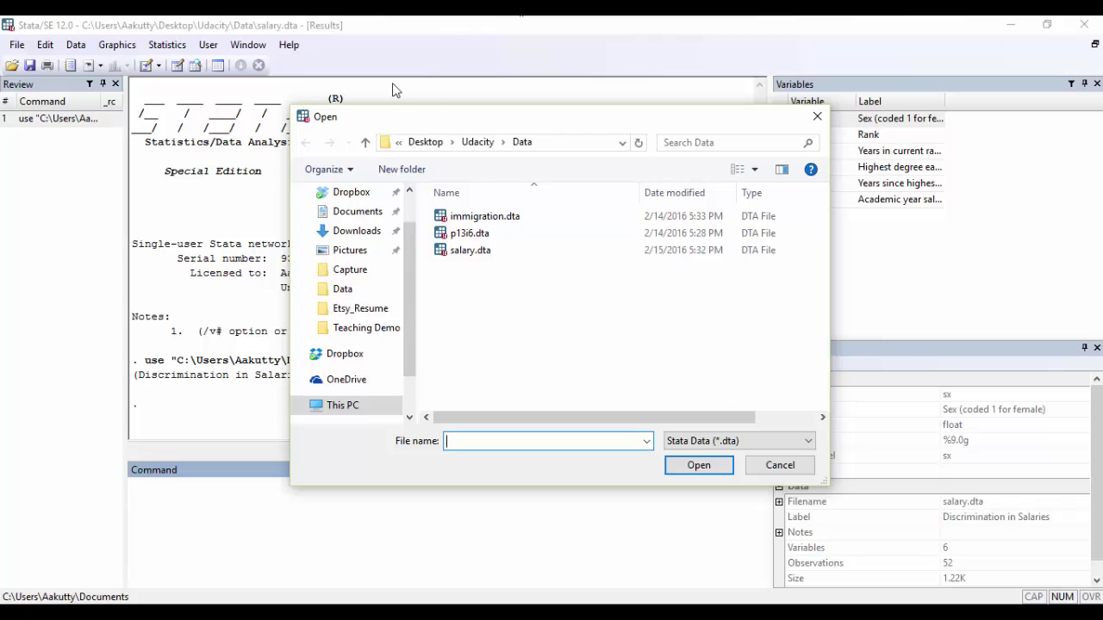
pyautogui.click(777, 465)
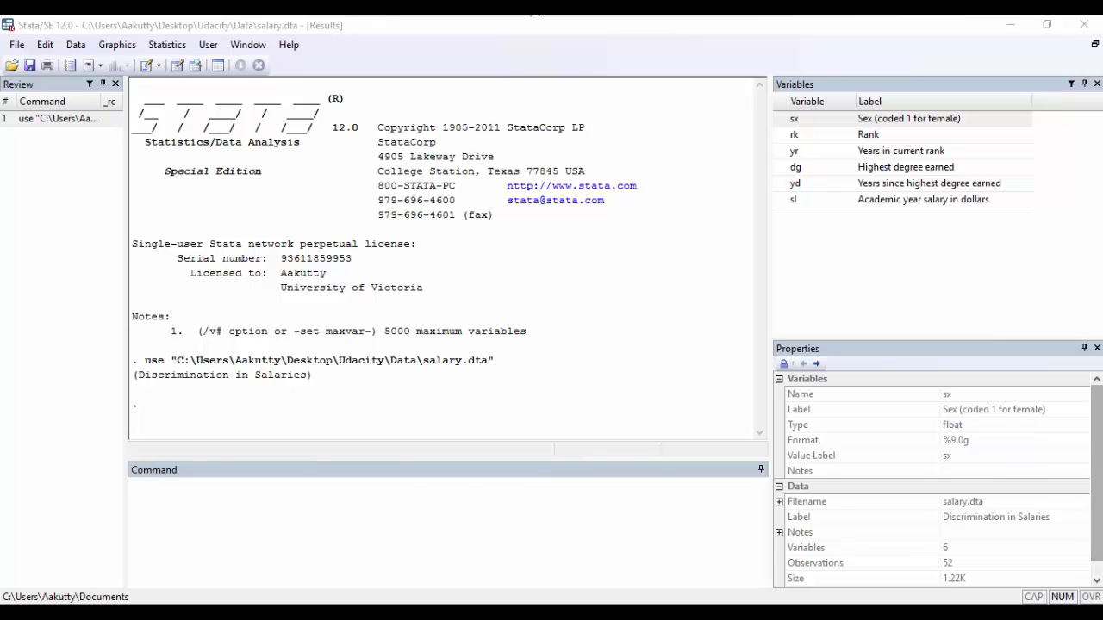
pyautogui.click(75, 46)
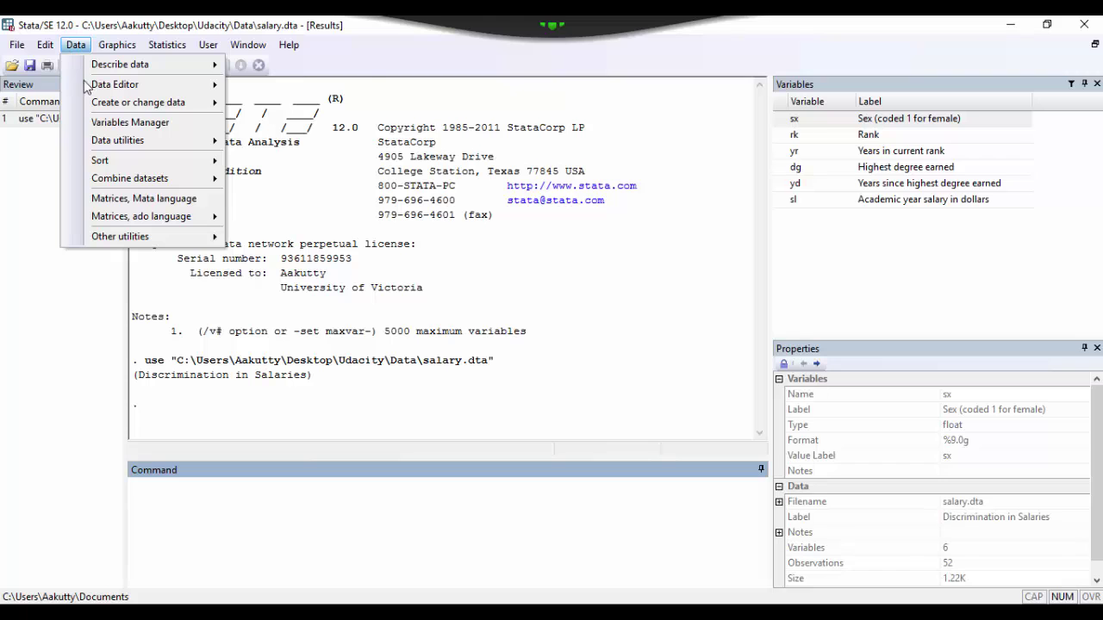
pyautogui.moveTo(119, 86)
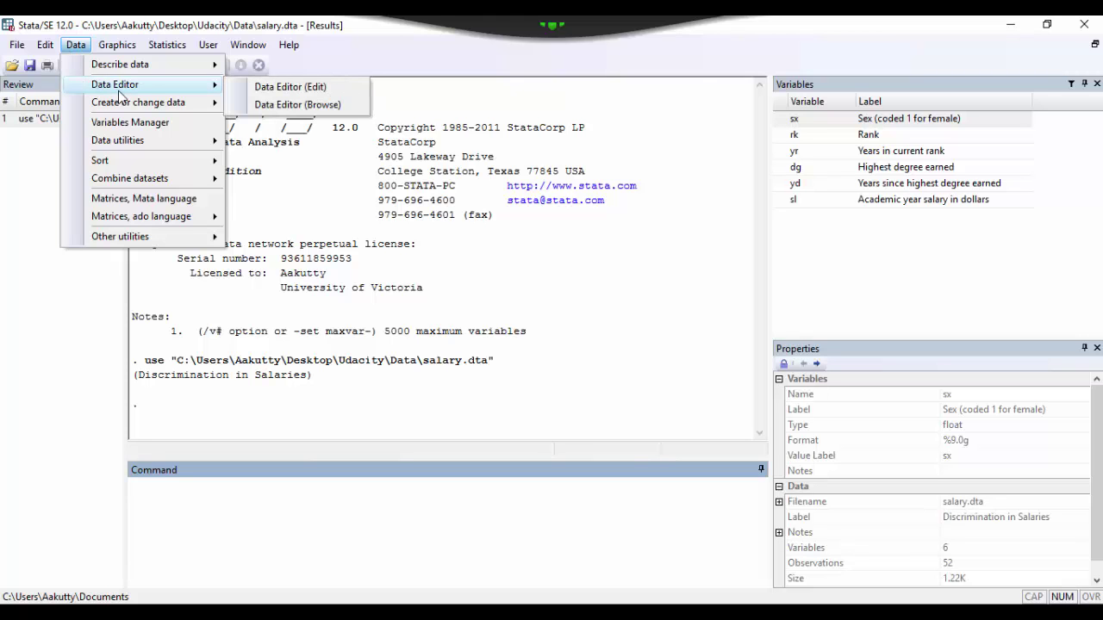
pyautogui.click(259, 108)
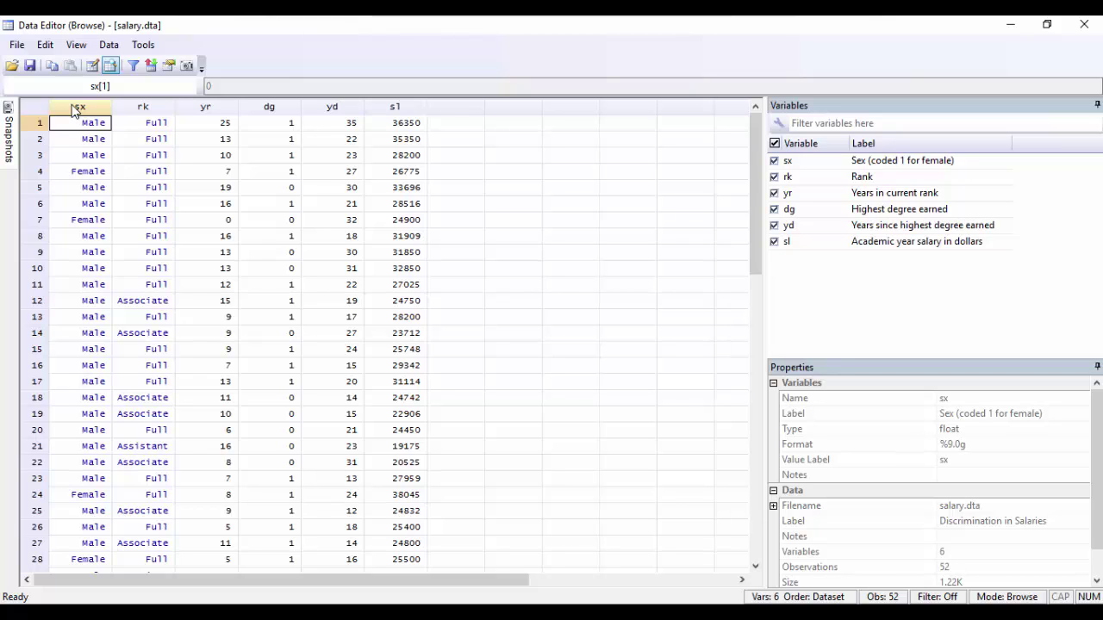
pyautogui.click(157, 125)
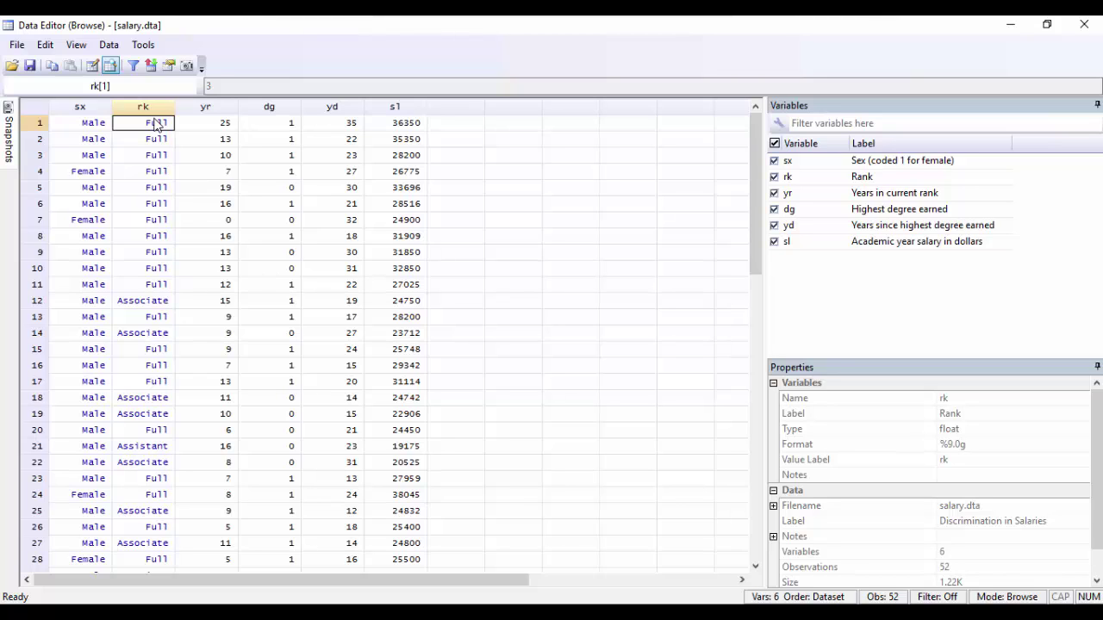
pyautogui.click(215, 129)
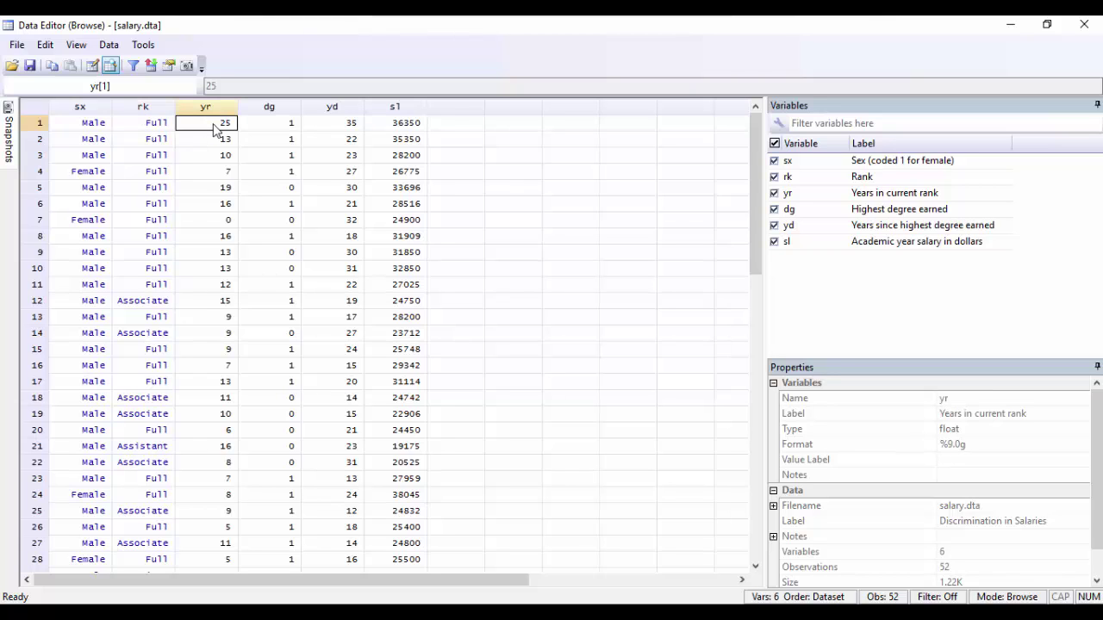
pyautogui.click(289, 131)
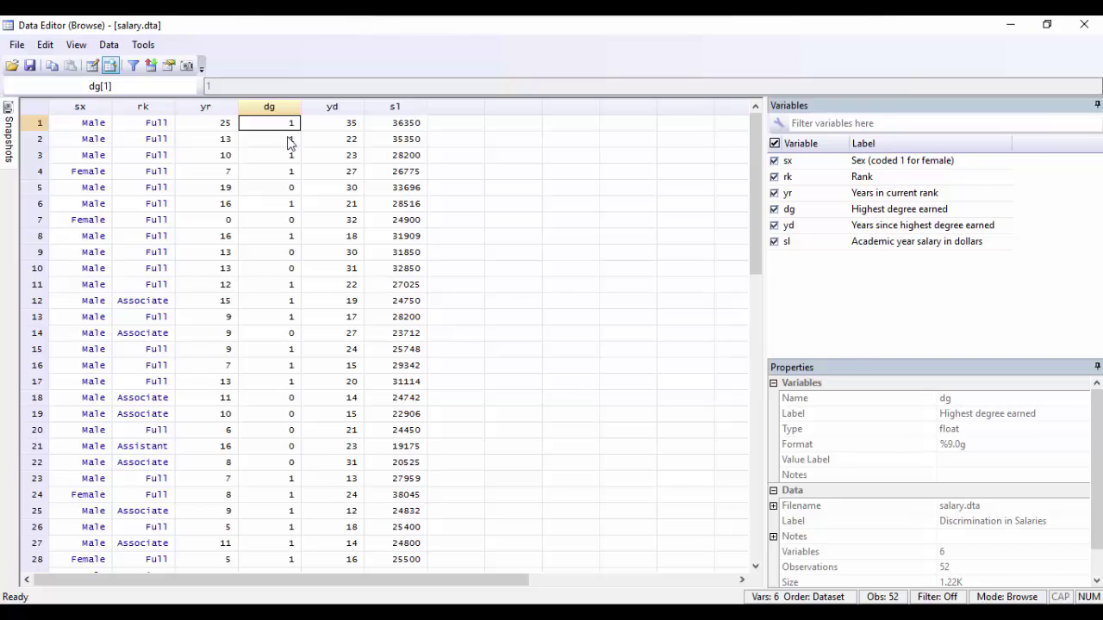
pyautogui.click(342, 126)
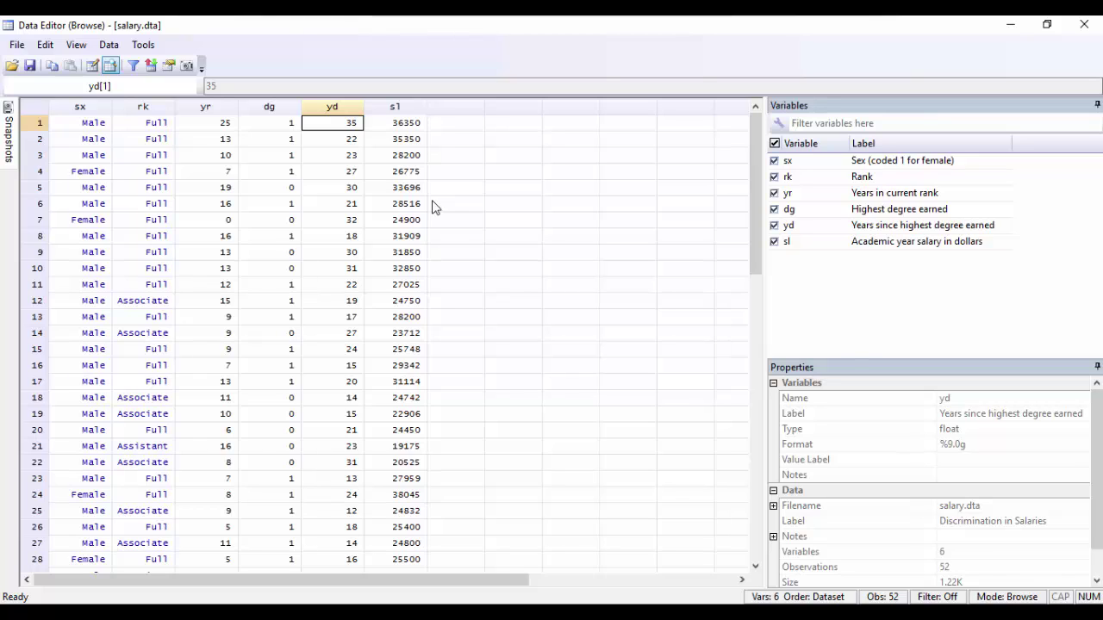
pyautogui.click(403, 127)
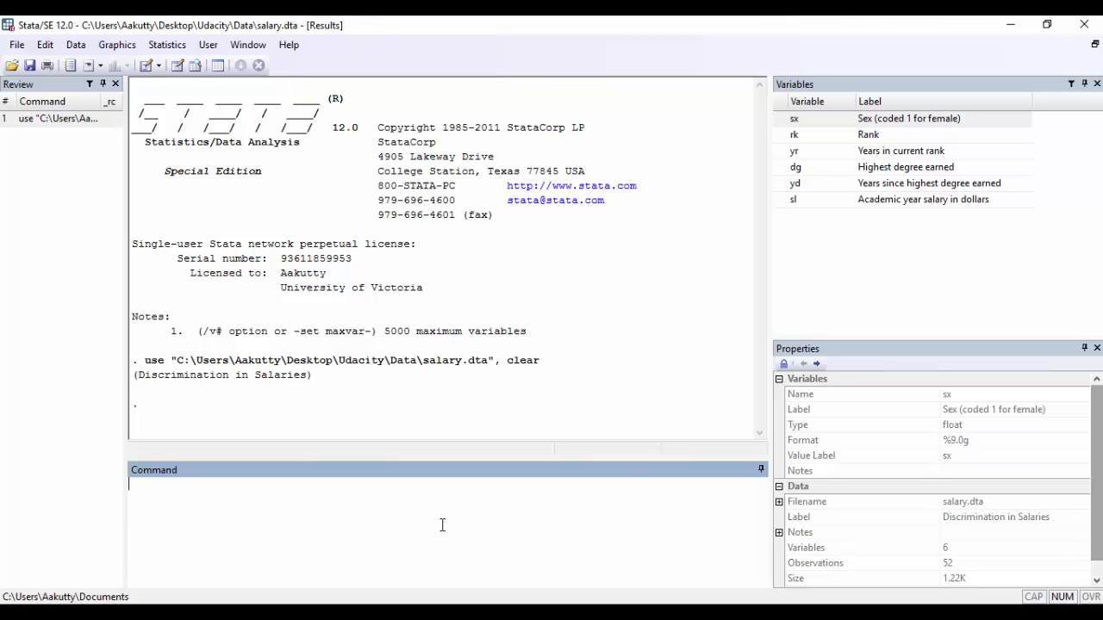
# Run describe and highlight the obs: 52 line, the vars and size lines, and the variable list
pyautogui.write('describe')
pyautogui.press('Return')
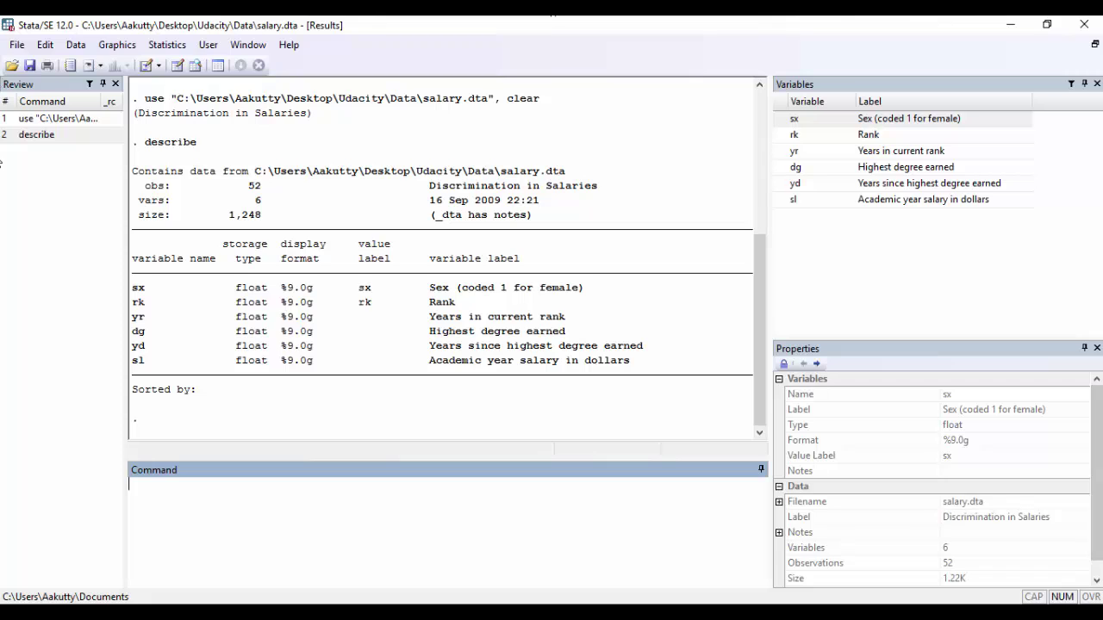
pyautogui.moveTo(143, 192); pyautogui.dragTo(261, 194)
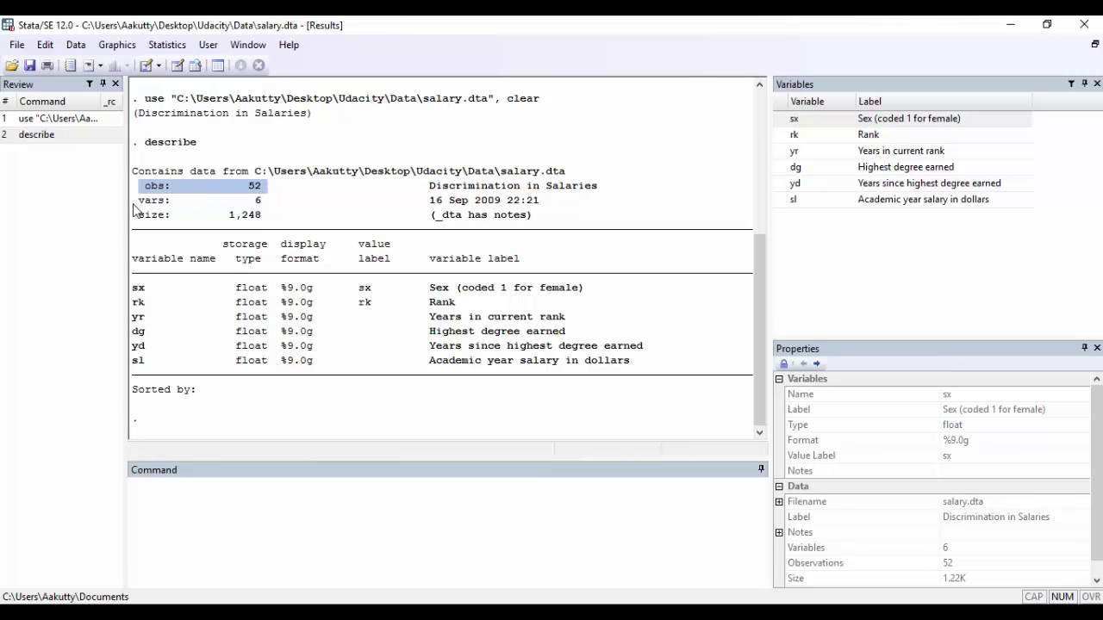
pyautogui.moveTo(138, 205); pyautogui.dragTo(264, 211)
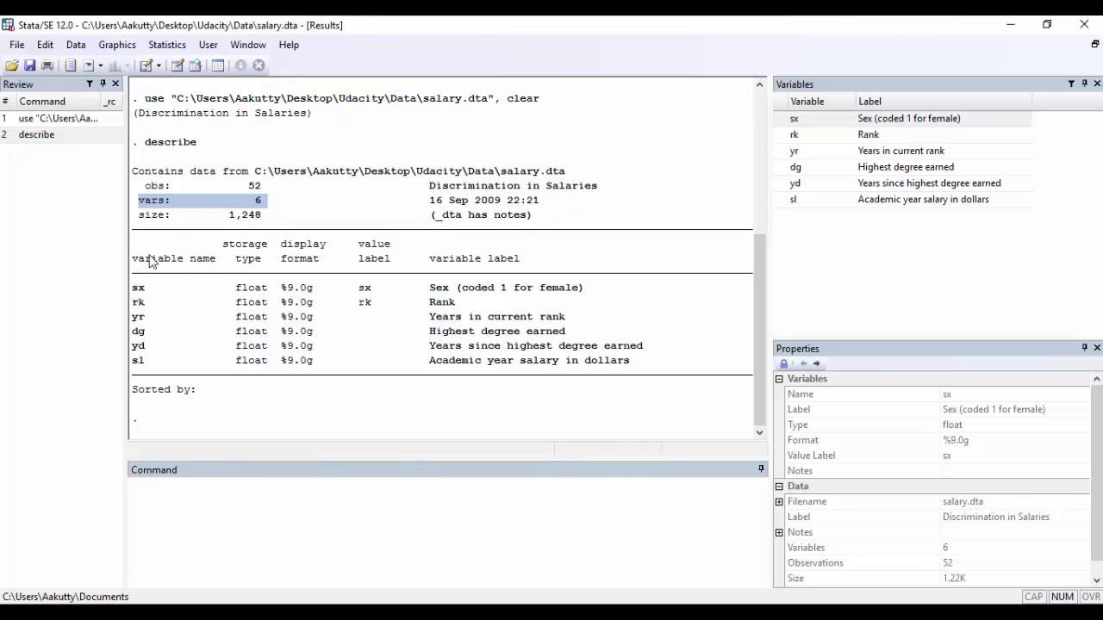
pyautogui.moveTo(144, 258); pyautogui.dragTo(143, 347)
pyautogui.click(145, 361)
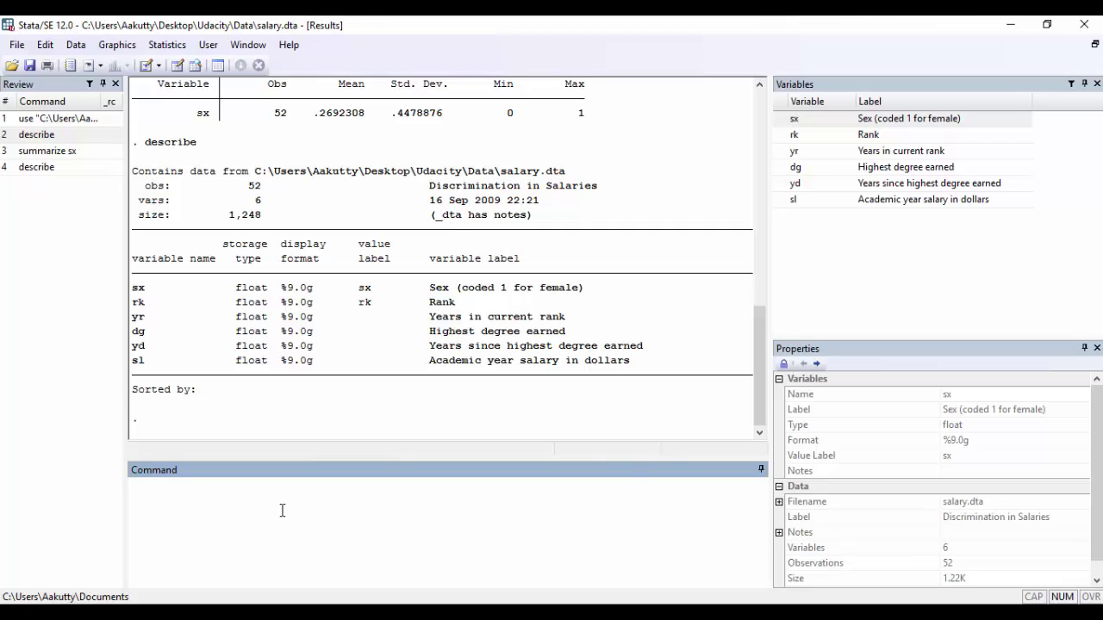
# Run summarize sl and highlight the mean salary of 23797.65
pyautogui.write('summarize')
pyautogui.write('sl')
pyautogui.press('Return')
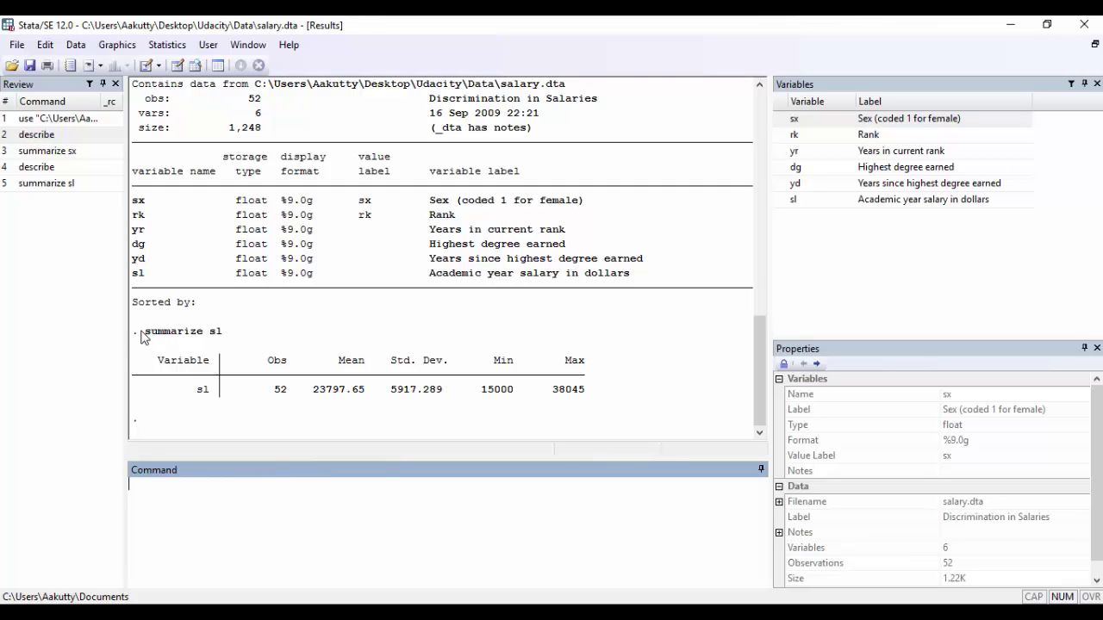
pyautogui.moveTo(365, 393); pyautogui.dragTo(317, 401)
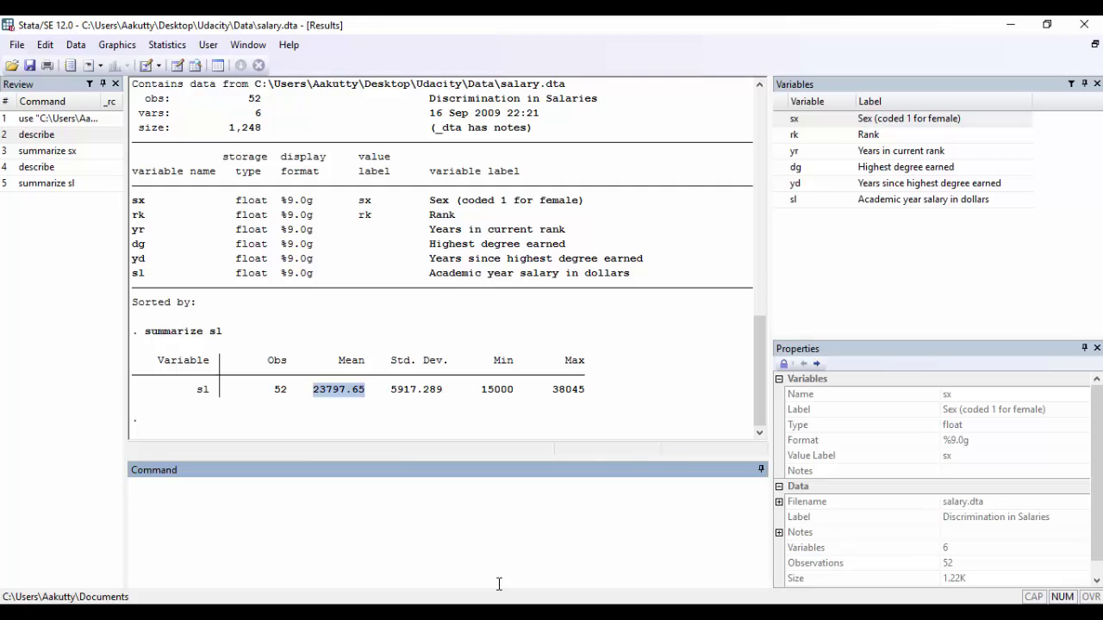
# Run tabulate sx and highlight the 73.08% male and 26.92% female shares
pyautogui.write('tabulate sx')
pyautogui.press('Return')
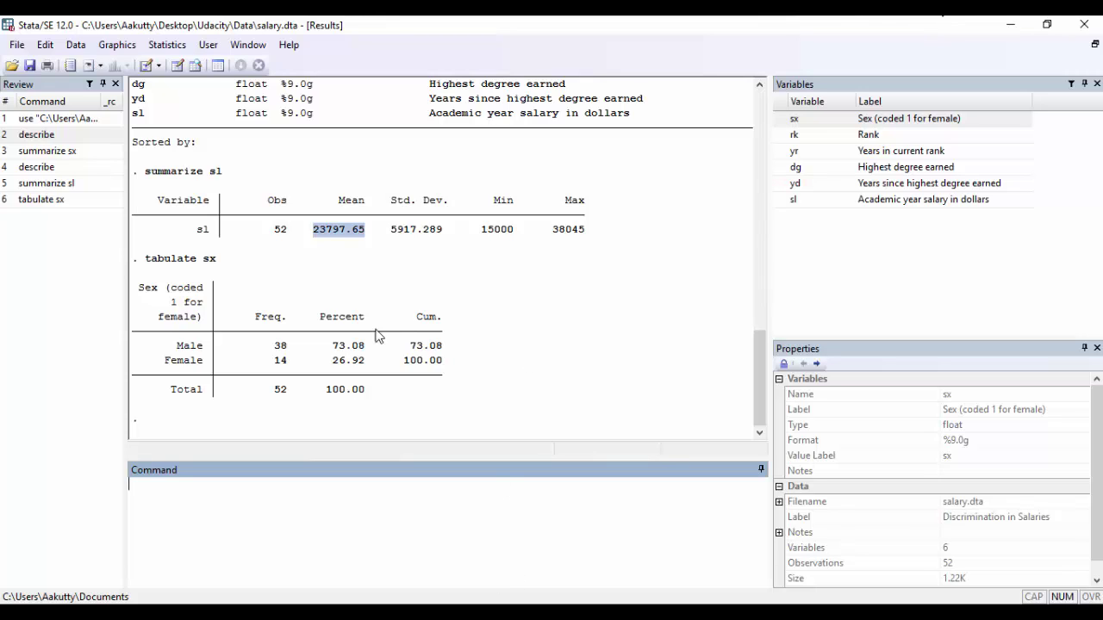
pyautogui.moveTo(333, 345); pyautogui.dragTo(370, 350)
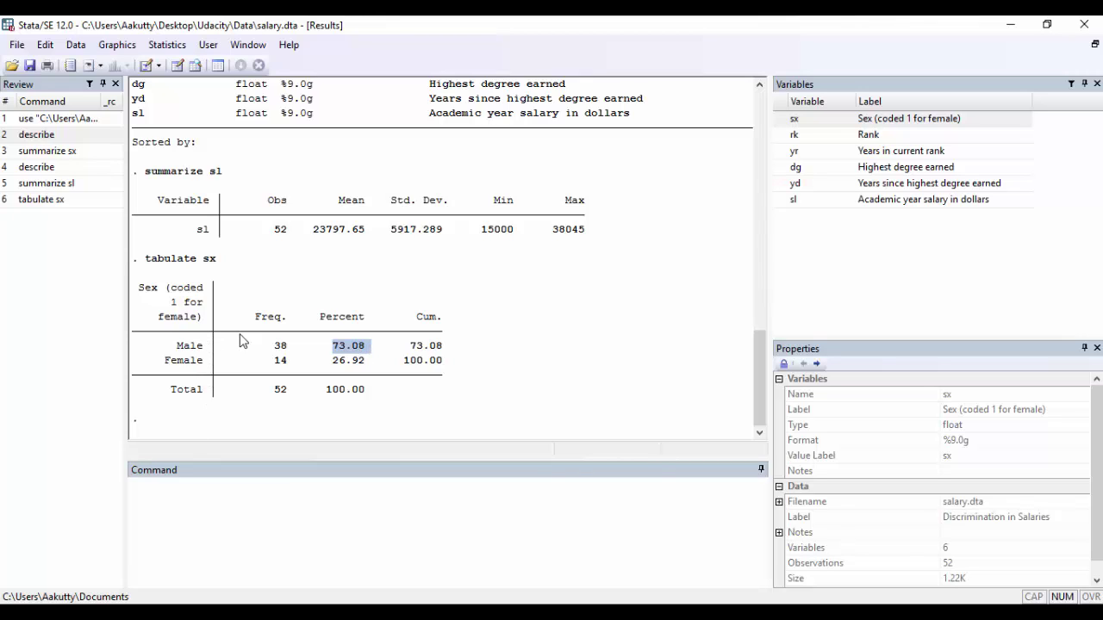
pyautogui.moveTo(336, 366); pyautogui.dragTo(366, 371)
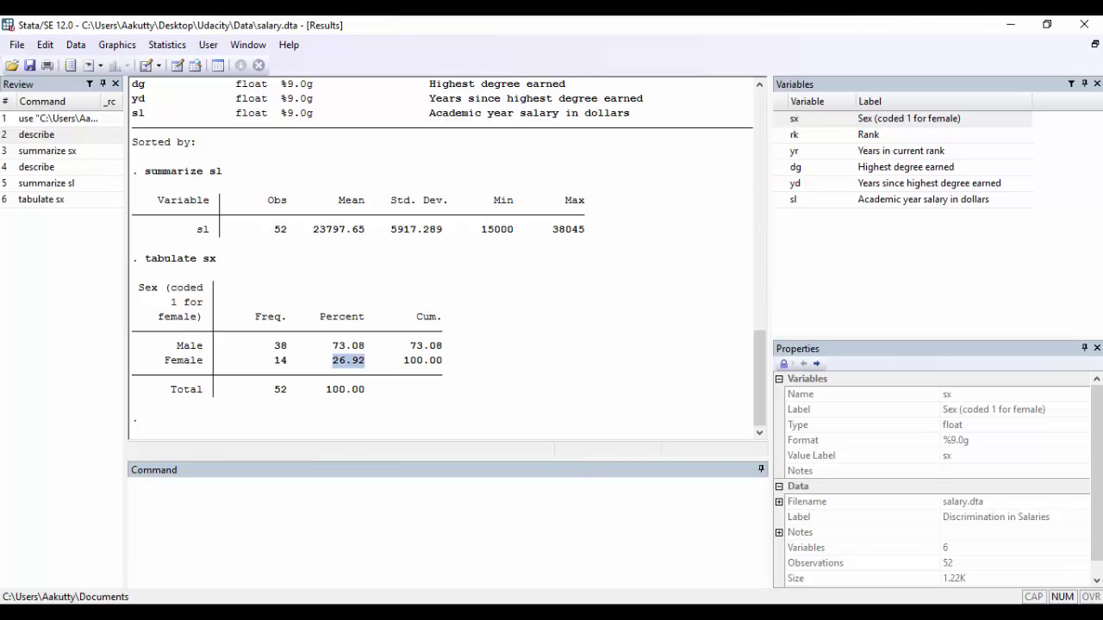
pyautogui.click(383, 500)
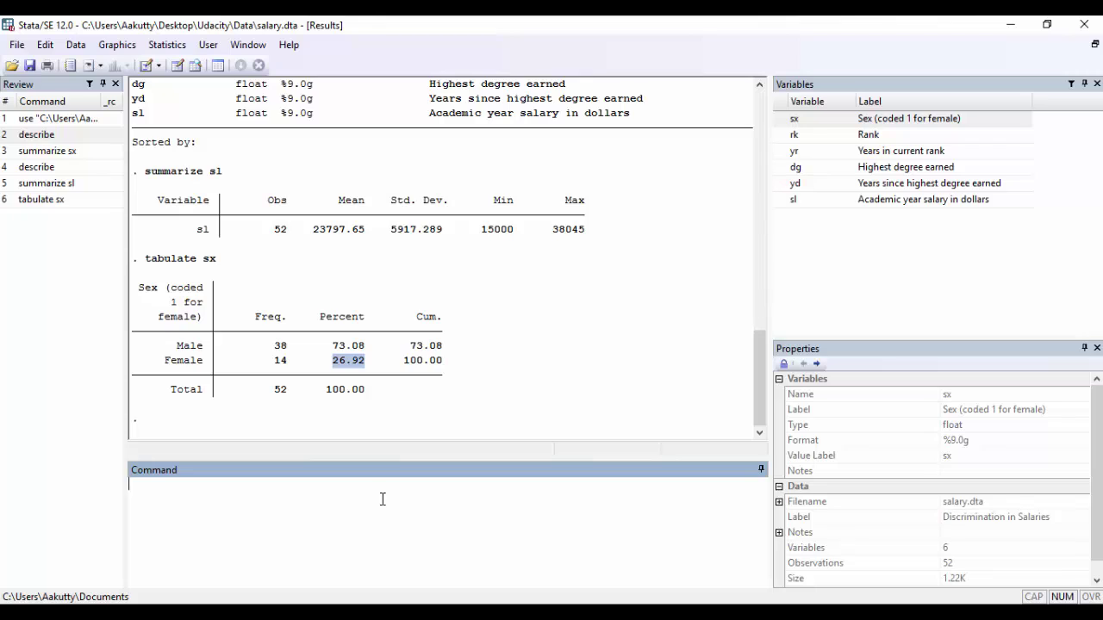
# Run tabulate sx rk and highlight the Assistant total of 18 and the 8 female assistants
pyautogui.write('tabulate sx')
pyautogui.write('rk')
pyautogui.press('Return')
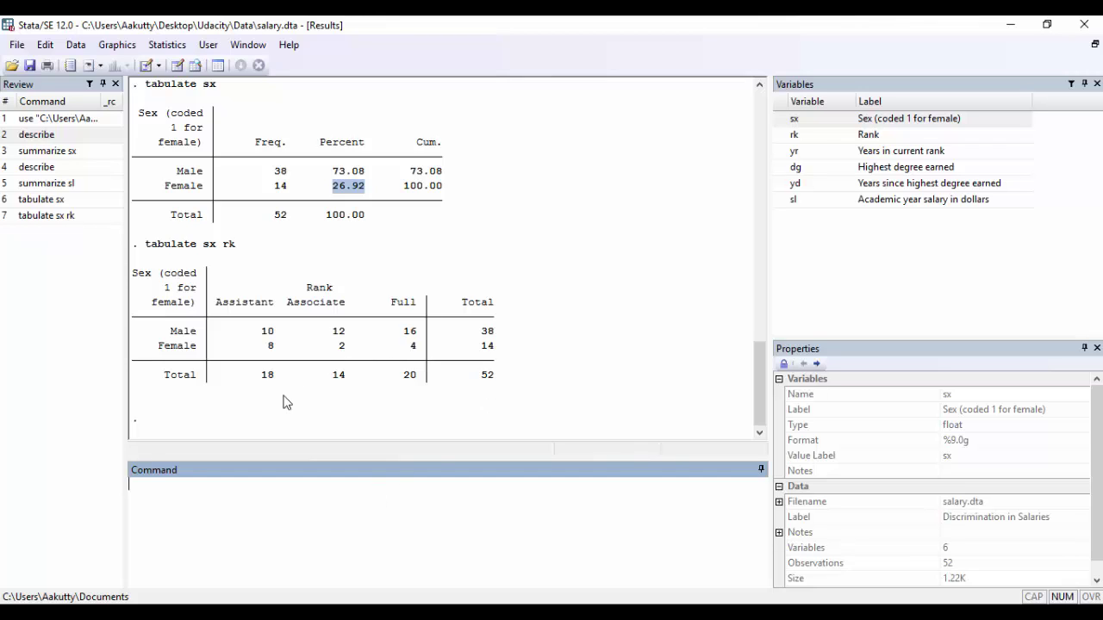
pyautogui.moveTo(274, 374); pyautogui.dragTo(257, 377)
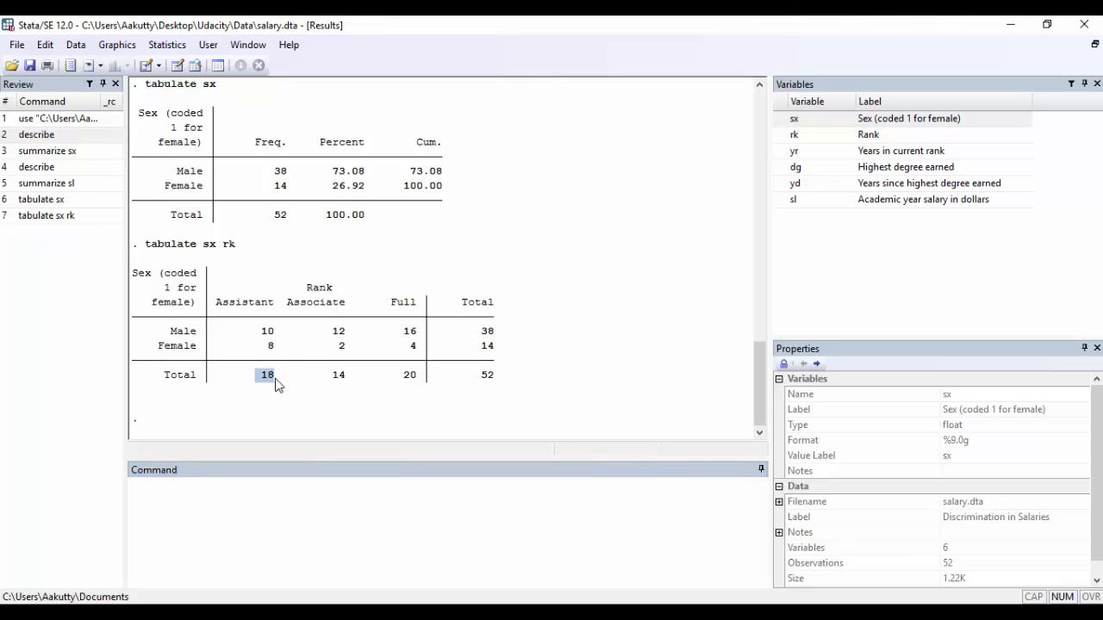
pyautogui.click(257, 329)
pyautogui.moveTo(280, 348); pyautogui.dragTo(255, 352)
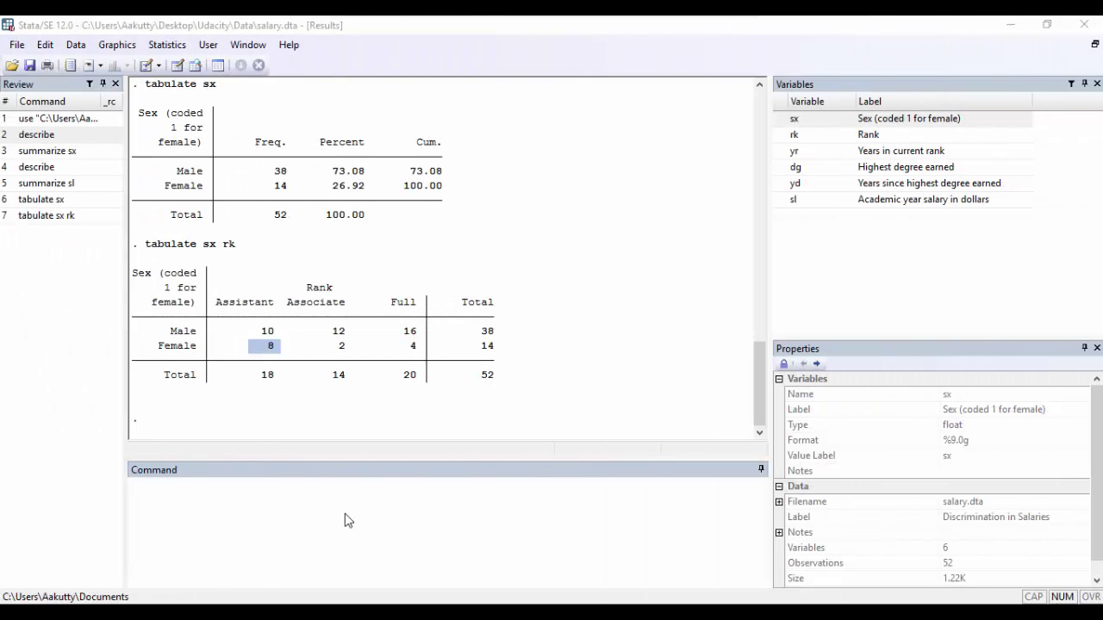
pyautogui.click(344, 515)
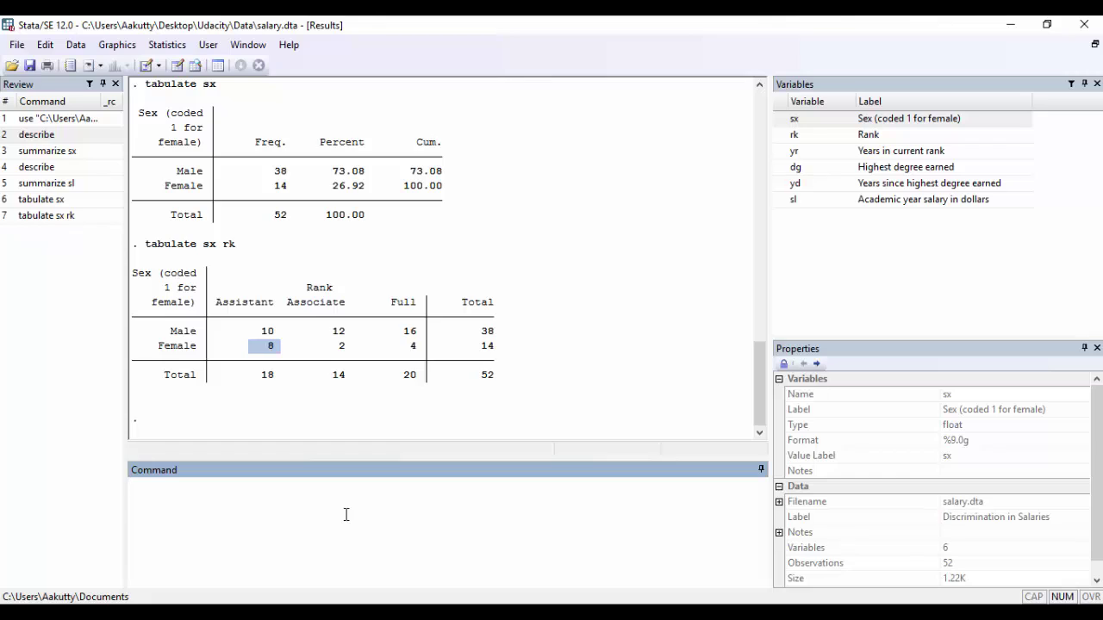
# Run generate monthly_salary = sl / 12 to create the monthly salary variable
pyautogui.write('generate')
pyautogui.write('monthly_')
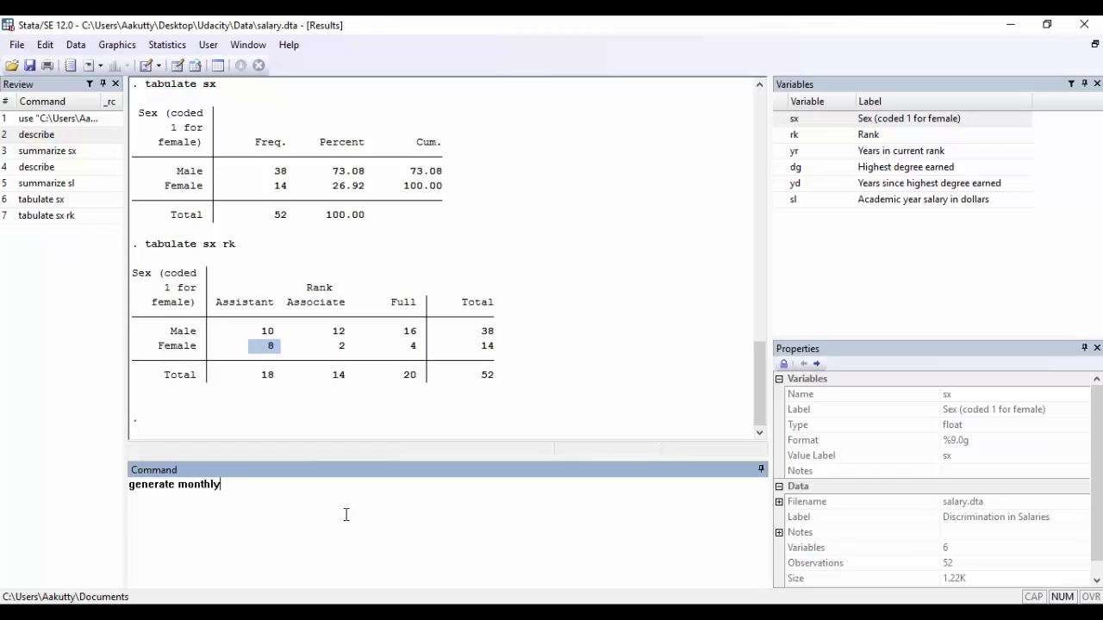
pyautogui.write('salary =')
pyautogui.write('sl / 12')
pyautogui.press('Return')
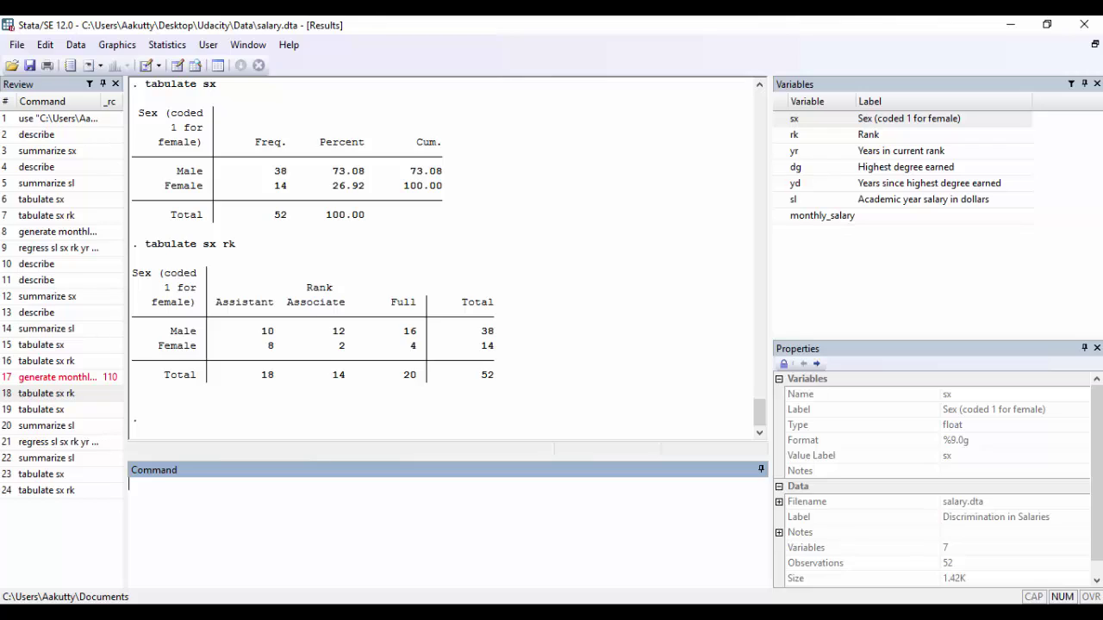
# Run the regression regress sl sx rk yr dg
pyautogui.write('regress')
pyautogui.write('sl')
pyautogui.write('sx rk yr dg')
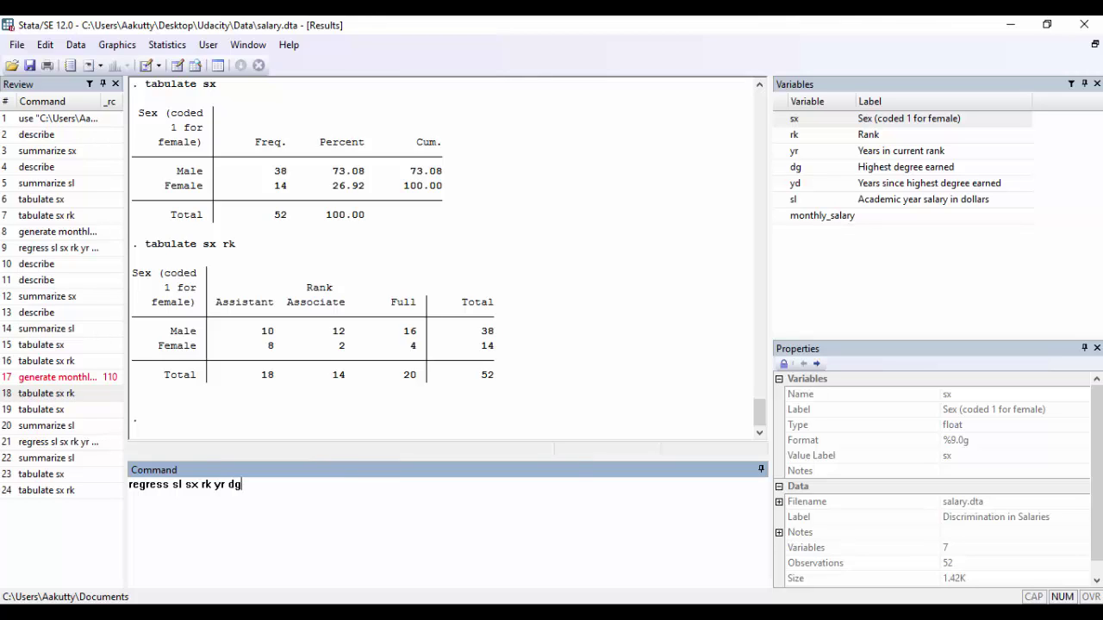
pyautogui.press('Return')
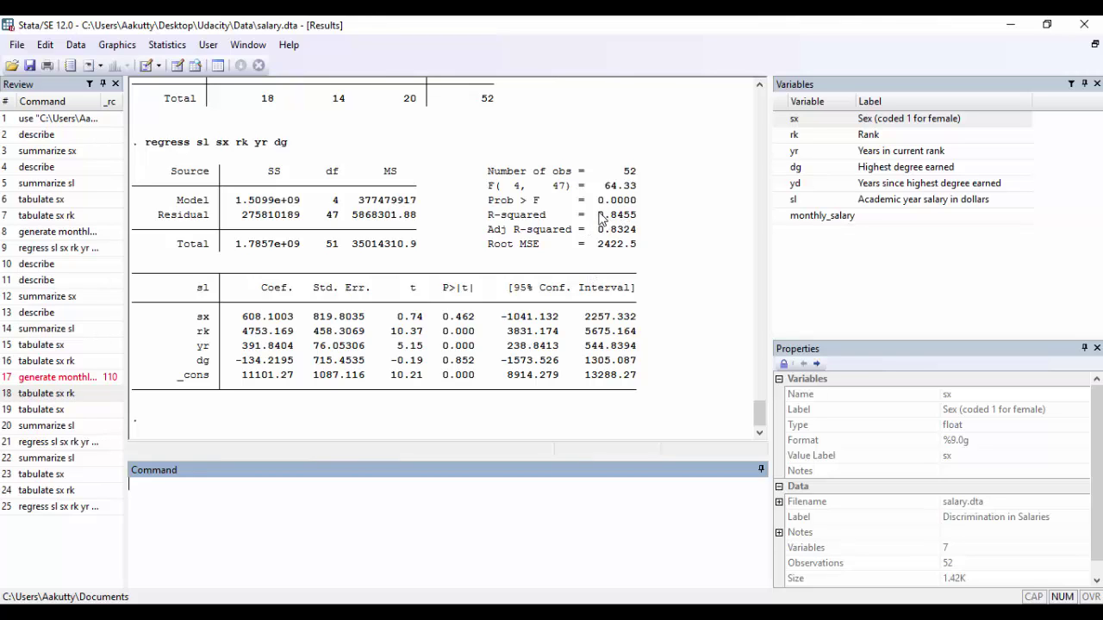
# Highlight R-squared 0.8455, adjusted R-squared 0.8324 and Root MSE 2422.5 in the regression output
pyautogui.moveTo(598, 215); pyautogui.dragTo(664, 220)
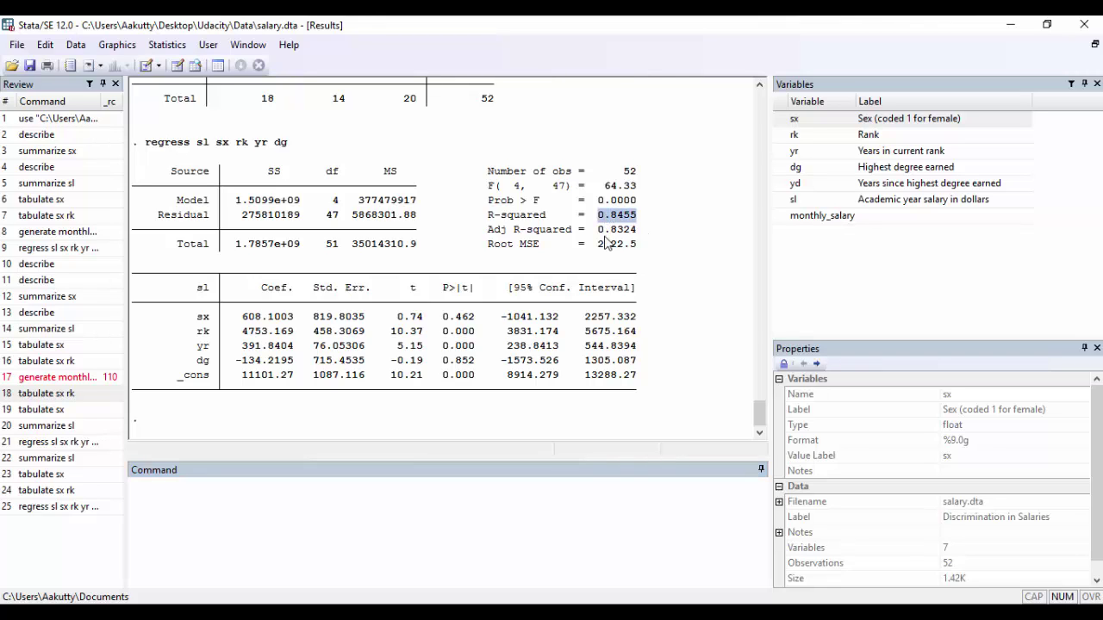
pyautogui.moveTo(595, 230); pyautogui.dragTo(642, 231)
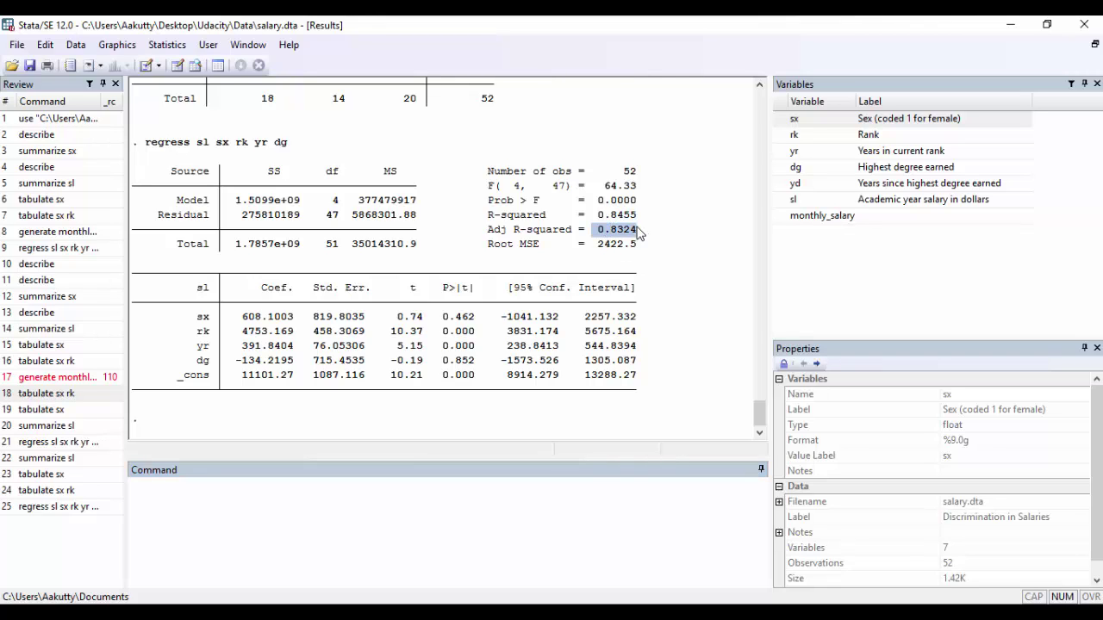
pyautogui.click(599, 249)
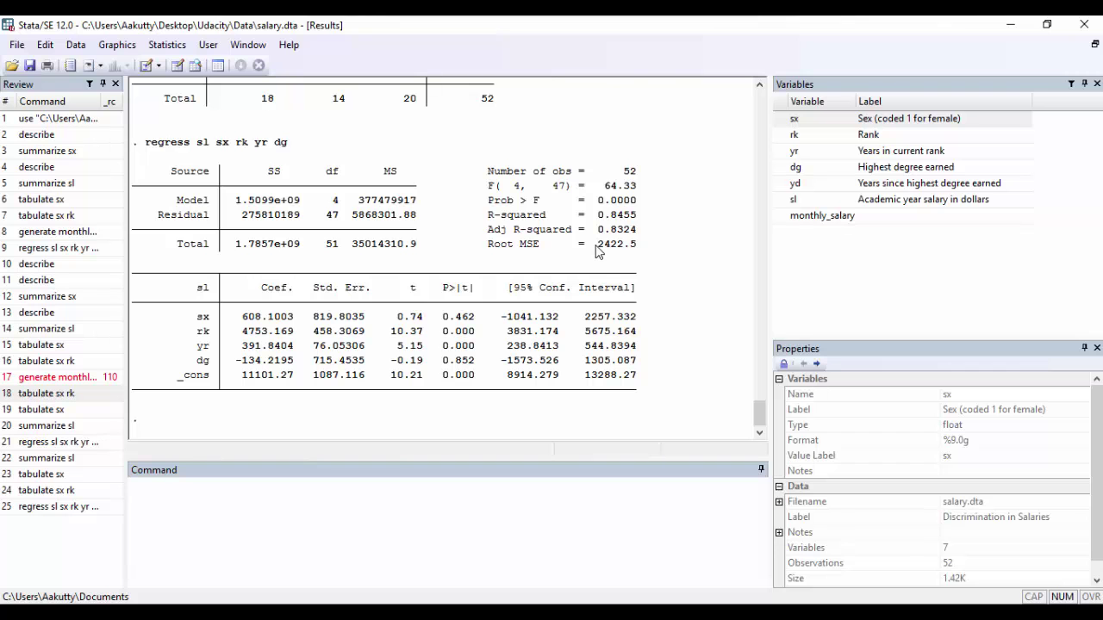
pyautogui.moveTo(600, 250); pyautogui.dragTo(648, 247)
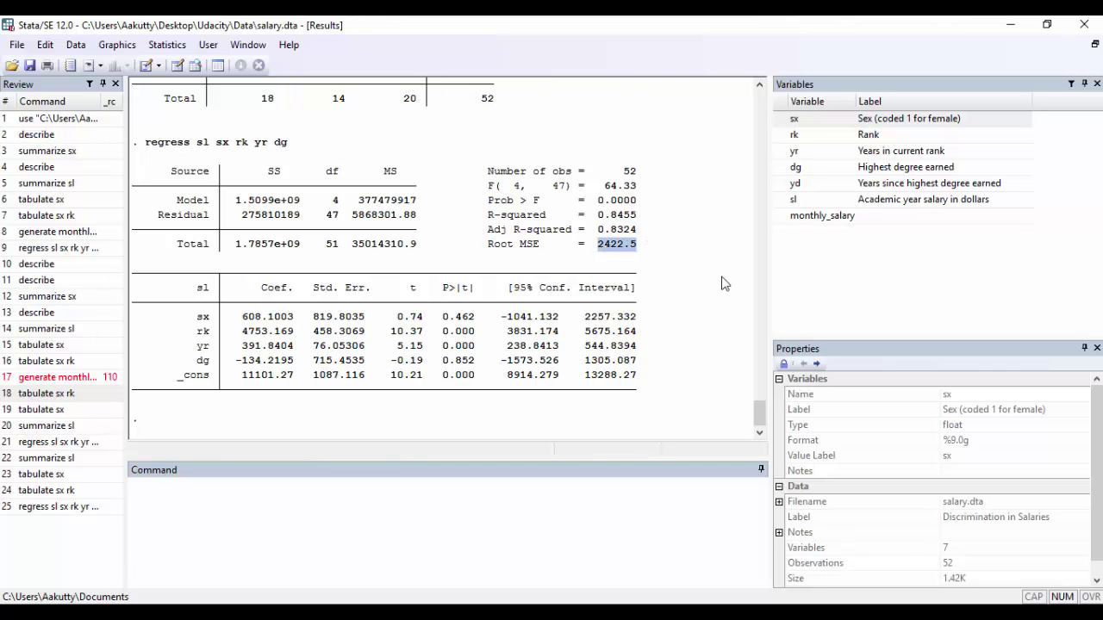